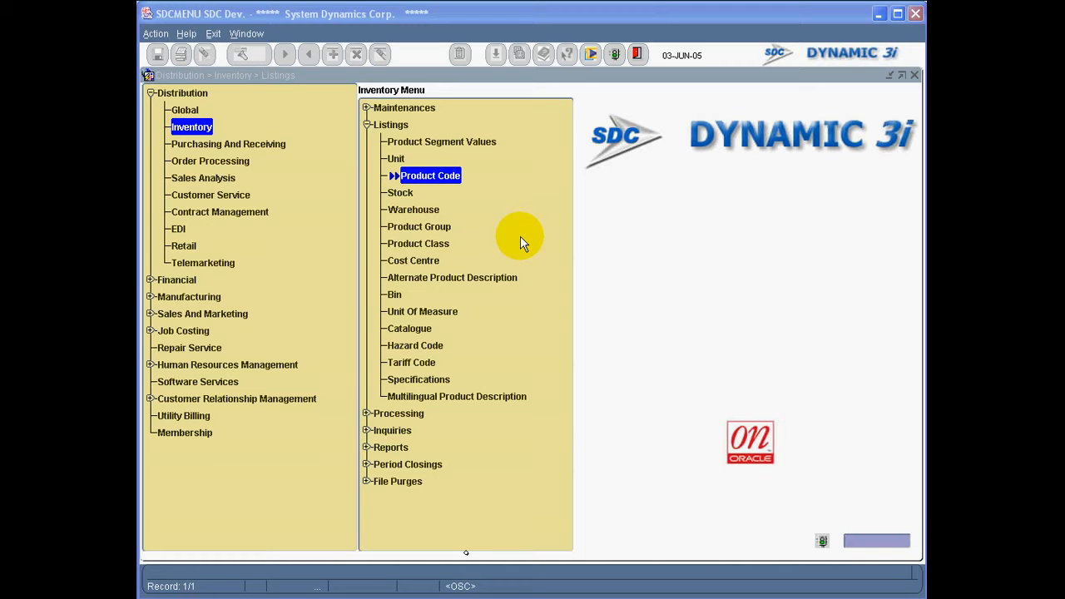
# Open the Product Code file listing from the Inventory listings and set its report destination to disk.
pyautogui.doubleClick(400, 176)
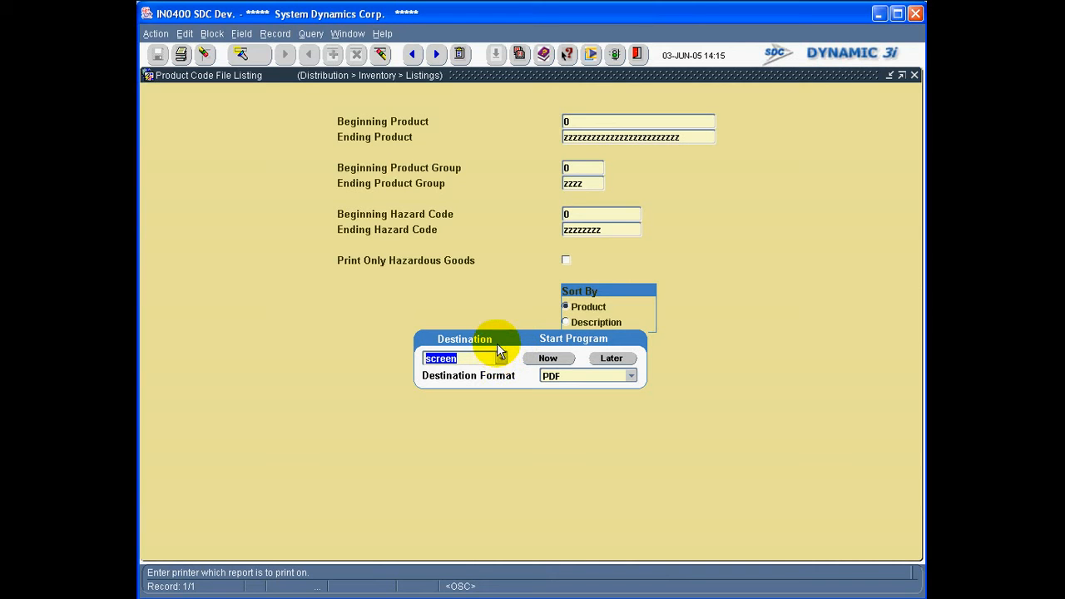
pyautogui.click(502, 358)
pyautogui.moveTo(490, 333); pyautogui.dragTo(491, 275)
pyautogui.click(460, 273)
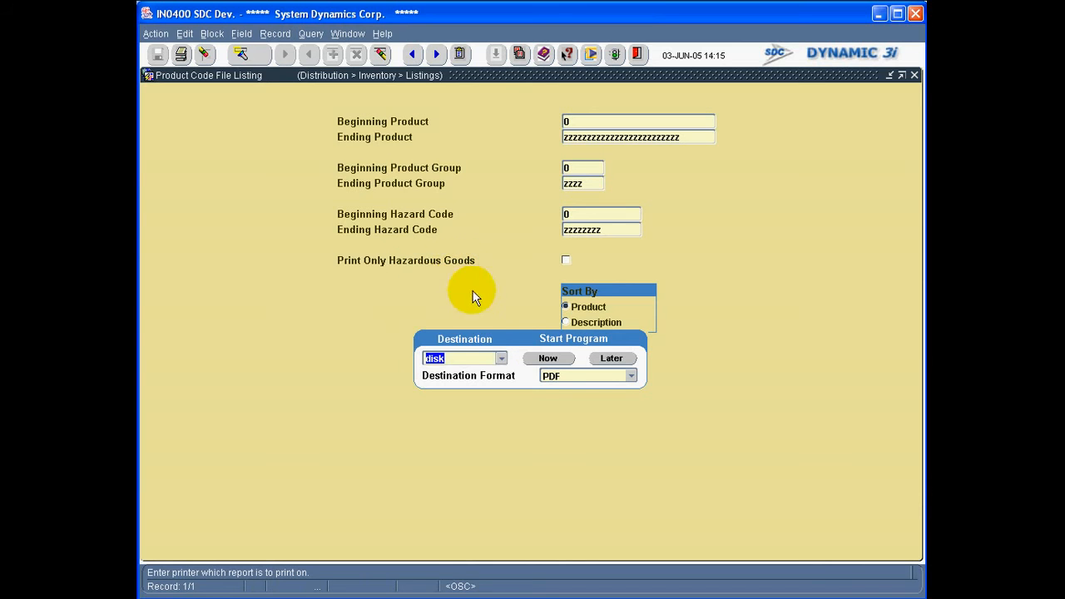
# Set the report's destination format to Delimited with a comma as the delimiter.
pyautogui.click(633, 377)
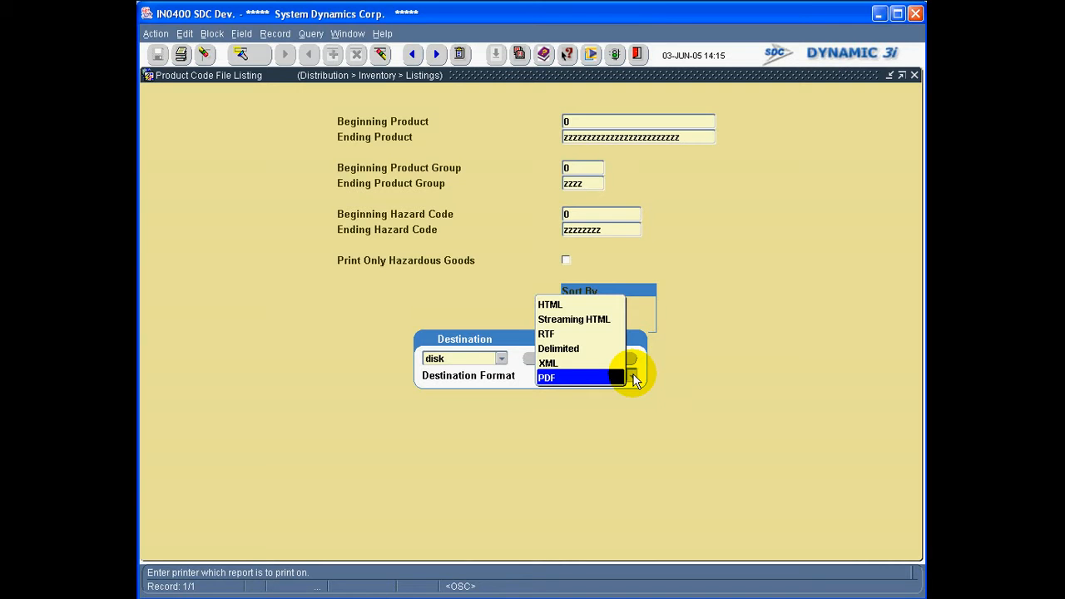
pyautogui.click(580, 349)
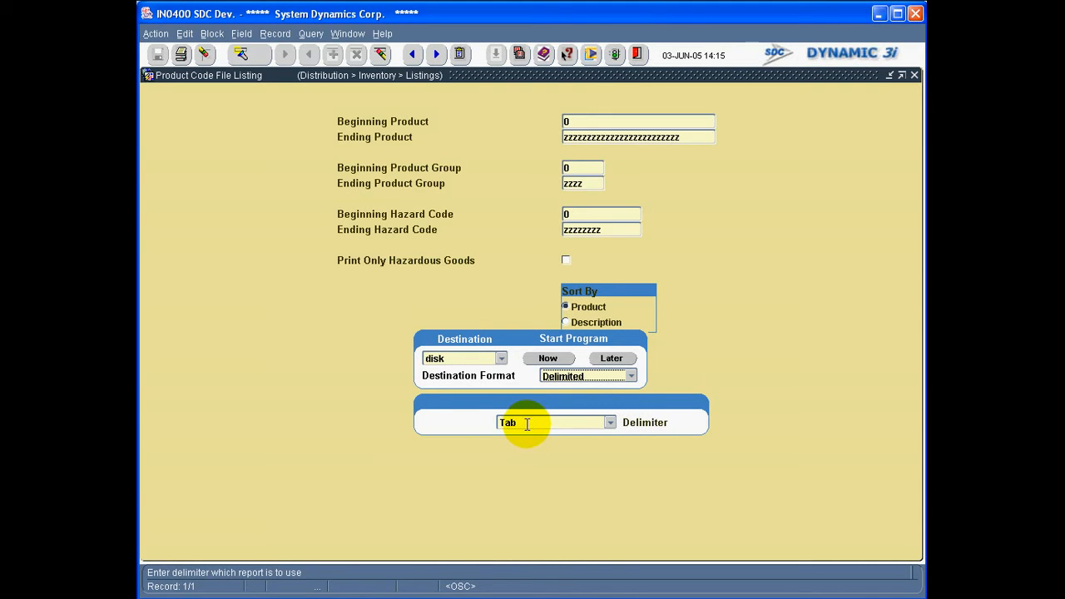
pyautogui.click(610, 423)
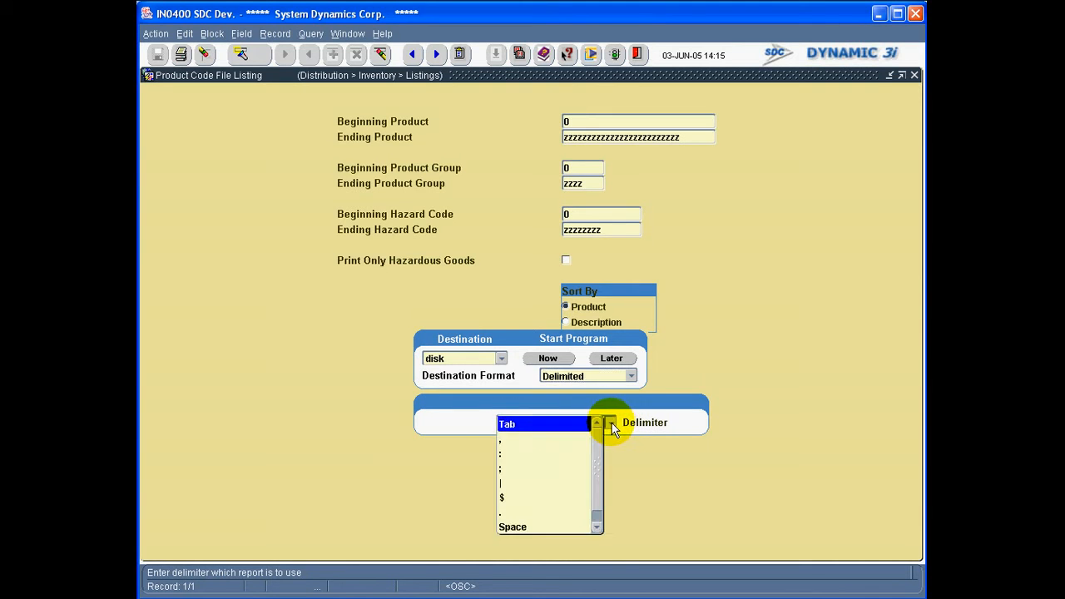
pyautogui.click(549, 439)
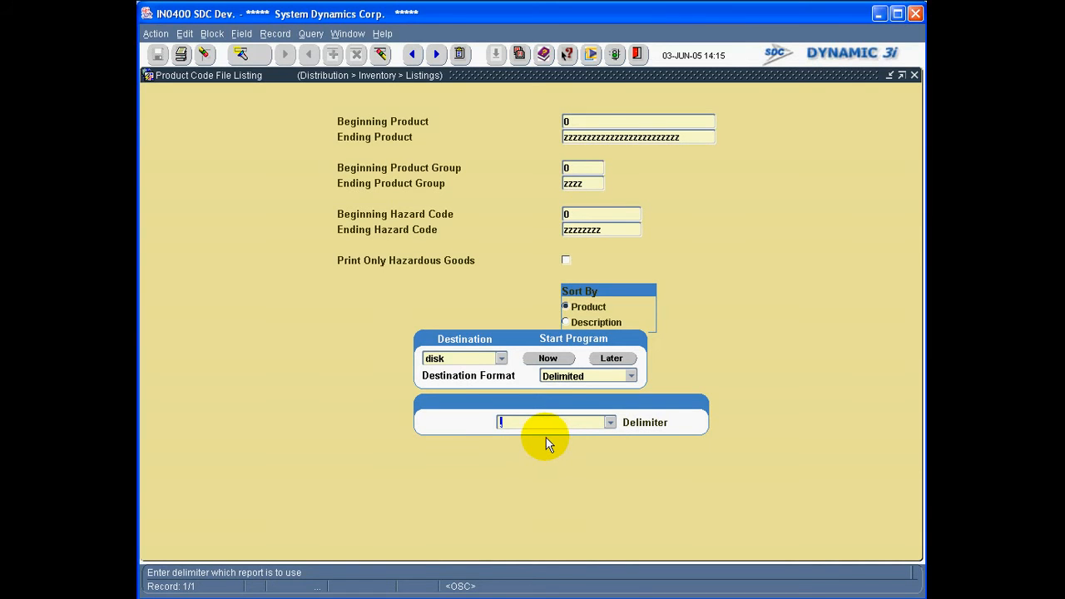
pyautogui.press('Tab')
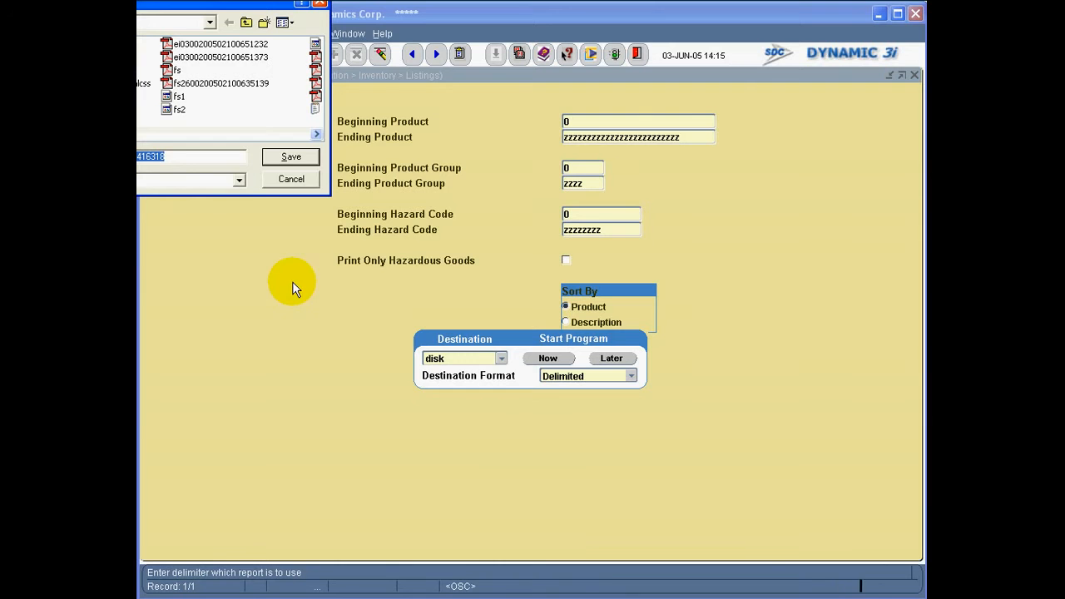
# Save the print file in the cust folder, named with the owner's first name followed by "Products".
pyautogui.moveTo(220, 3); pyautogui.dragTo(341, 25)
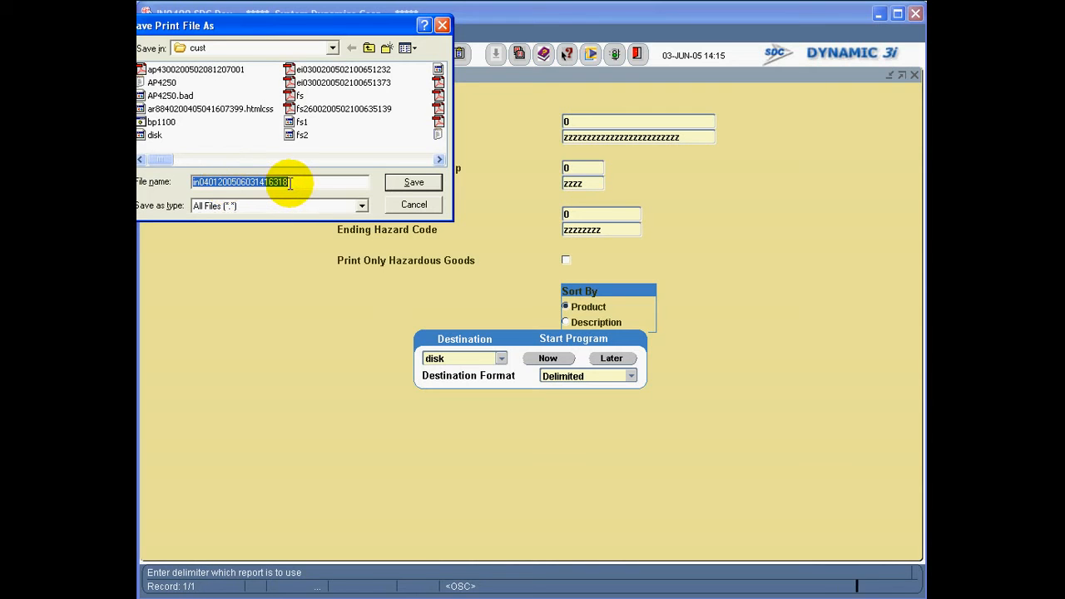
pyautogui.press('BackSpace')
pyautogui.write('P')
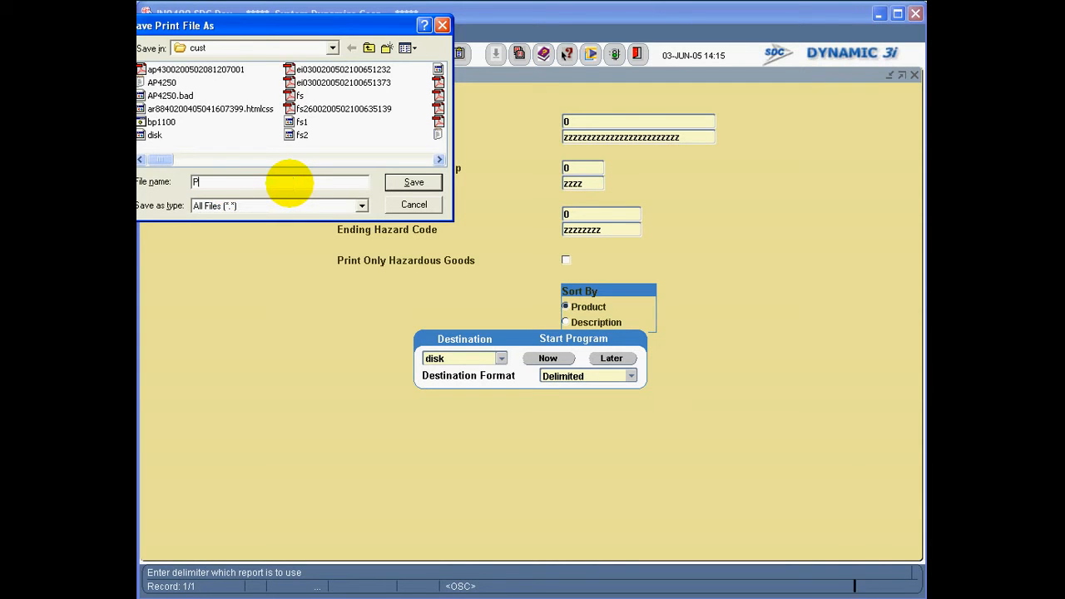
pyautogui.write('roduct')
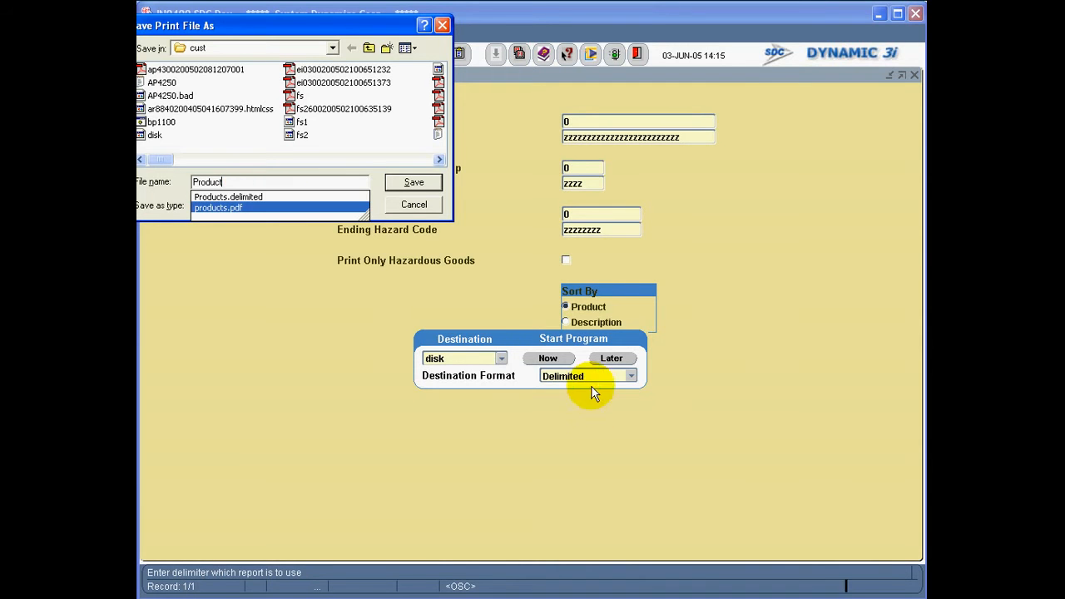
pyautogui.press('BackSpace')
pyautogui.press('BackSpace')
pyautogui.press('BackSpace')
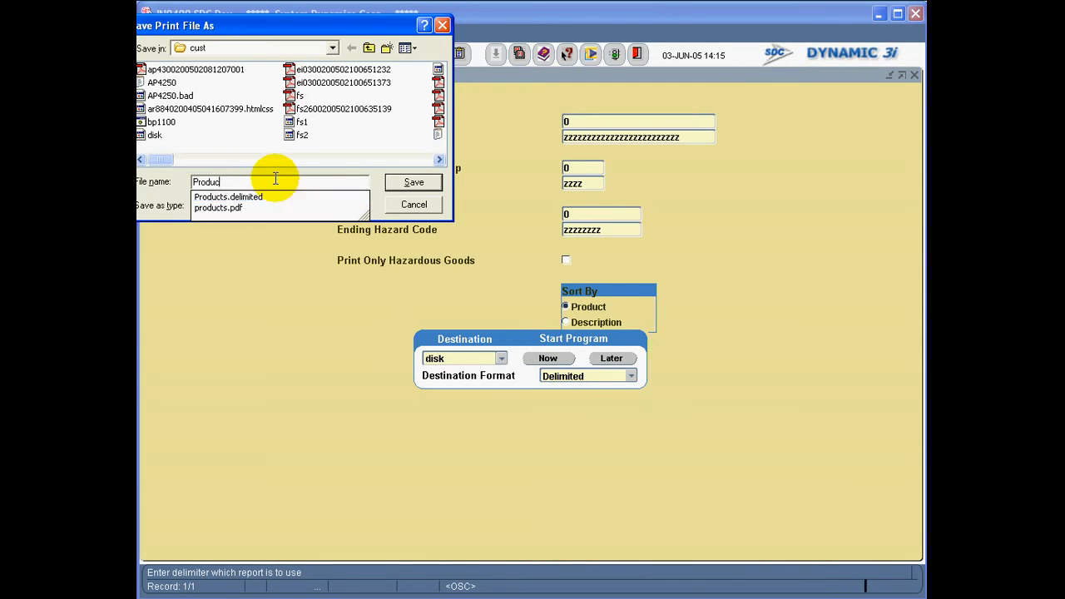
pyautogui.press('BackSpace')
pyautogui.press('BackSpace')
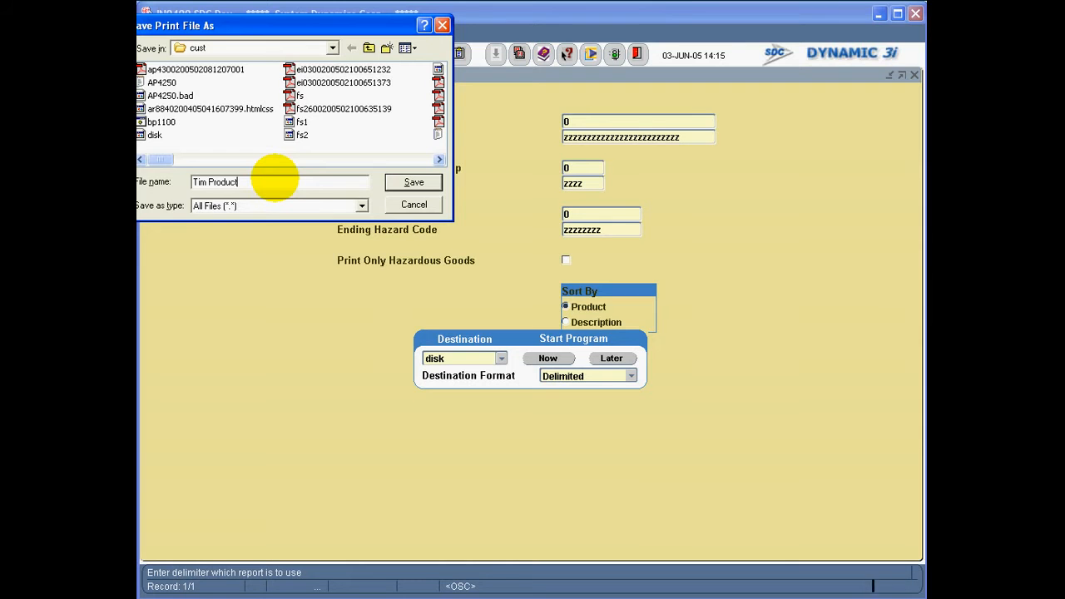
pyautogui.press('Return')
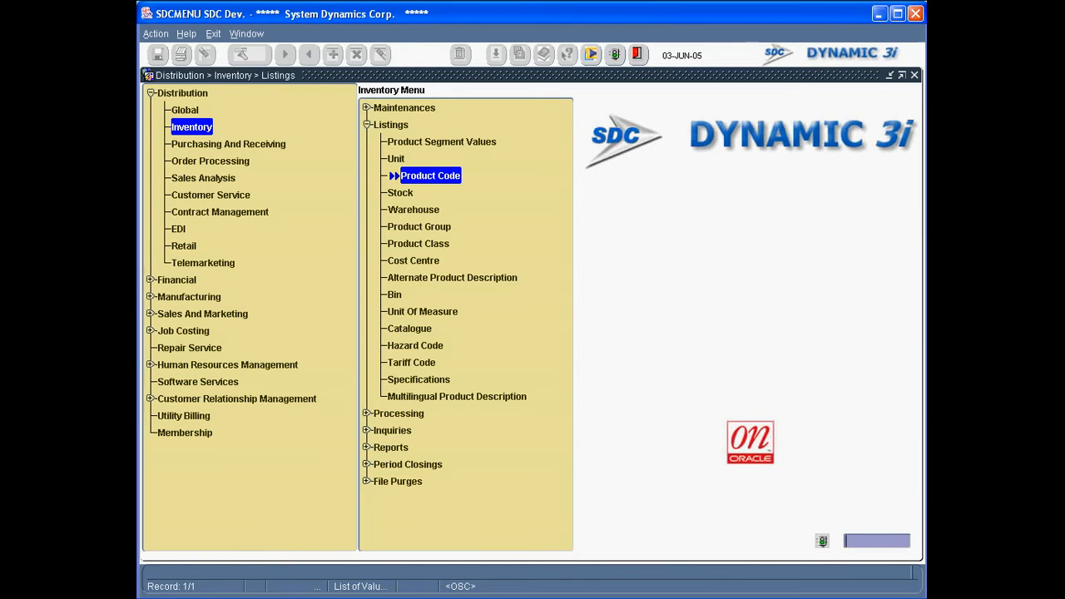
# Switch to Microsoft Excel and start importing a text file as external data into the blank workbook.
pyautogui.press('super')
pyautogui.click(139, 340)
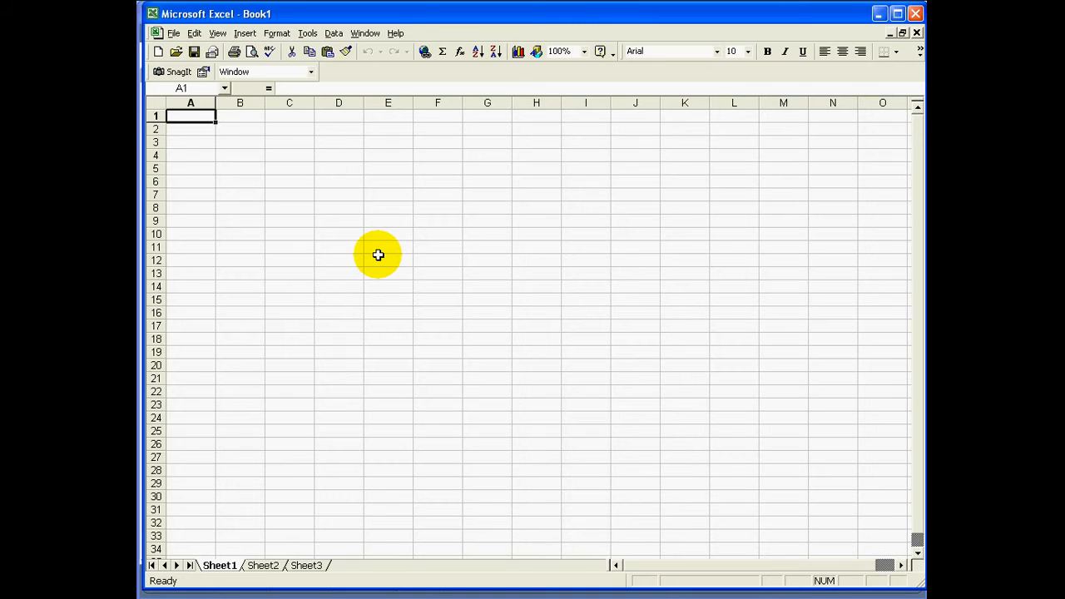
pyautogui.click(335, 33)
pyautogui.moveTo(356, 171)
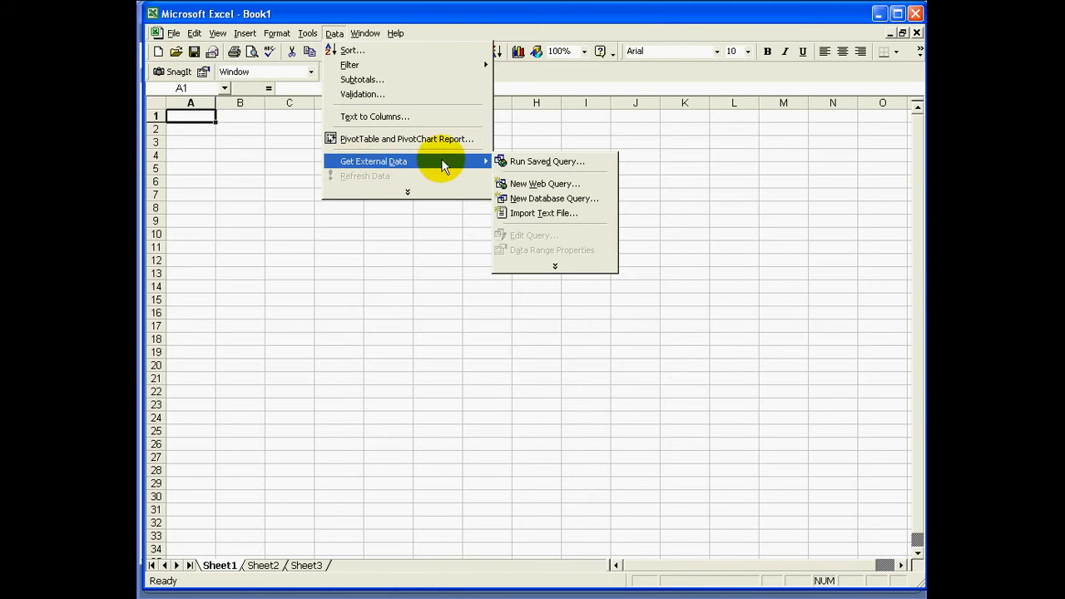
pyautogui.click(519, 212)
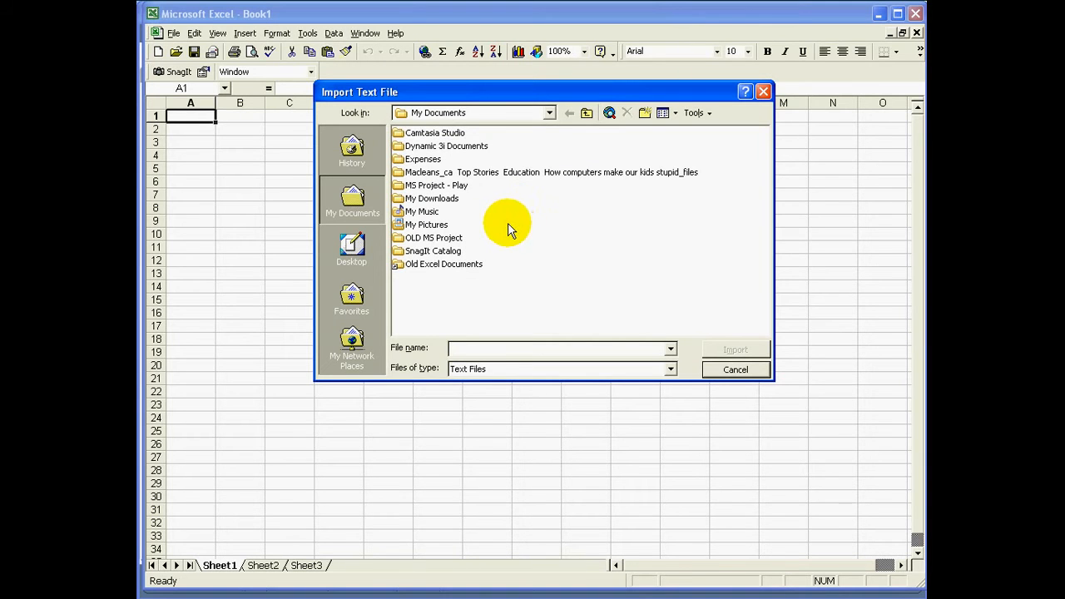
# Browse to the cust folder on the F: drive and show all file types.
pyautogui.click(548, 113)
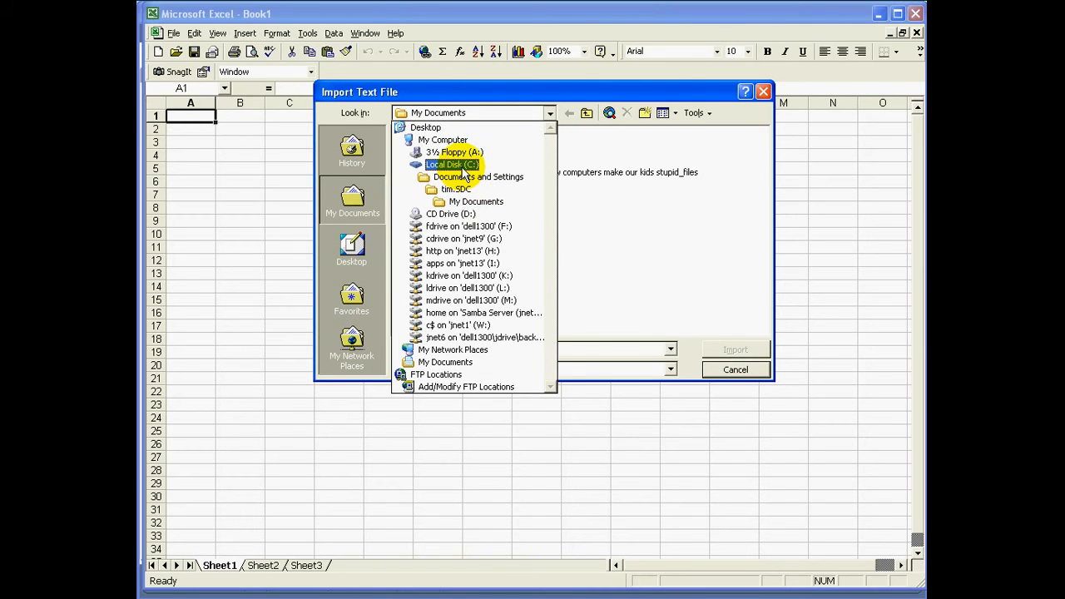
pyautogui.click(466, 226)
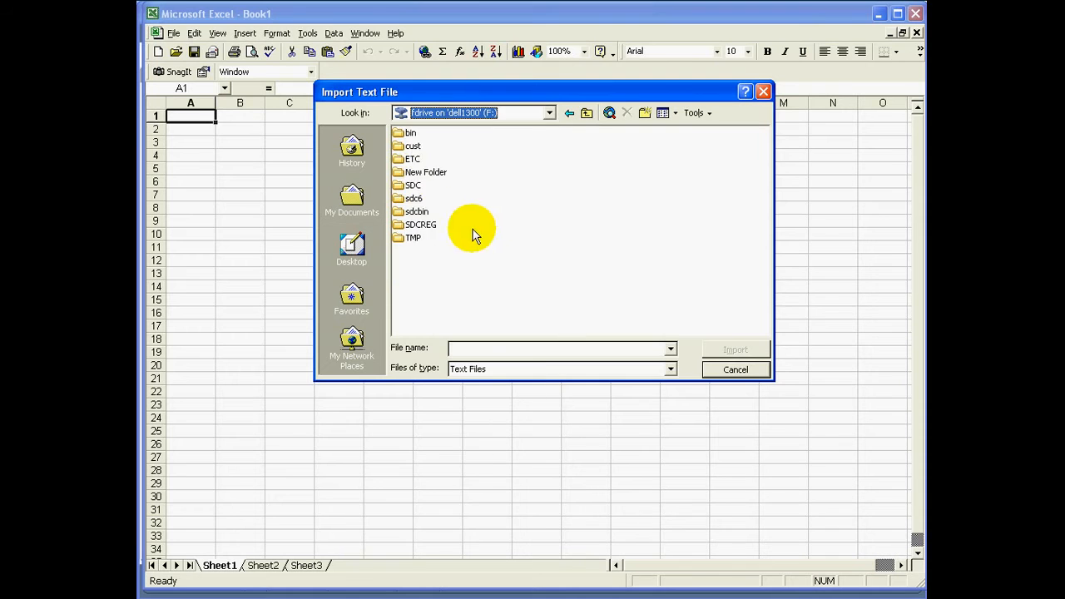
pyautogui.doubleClick(400, 147)
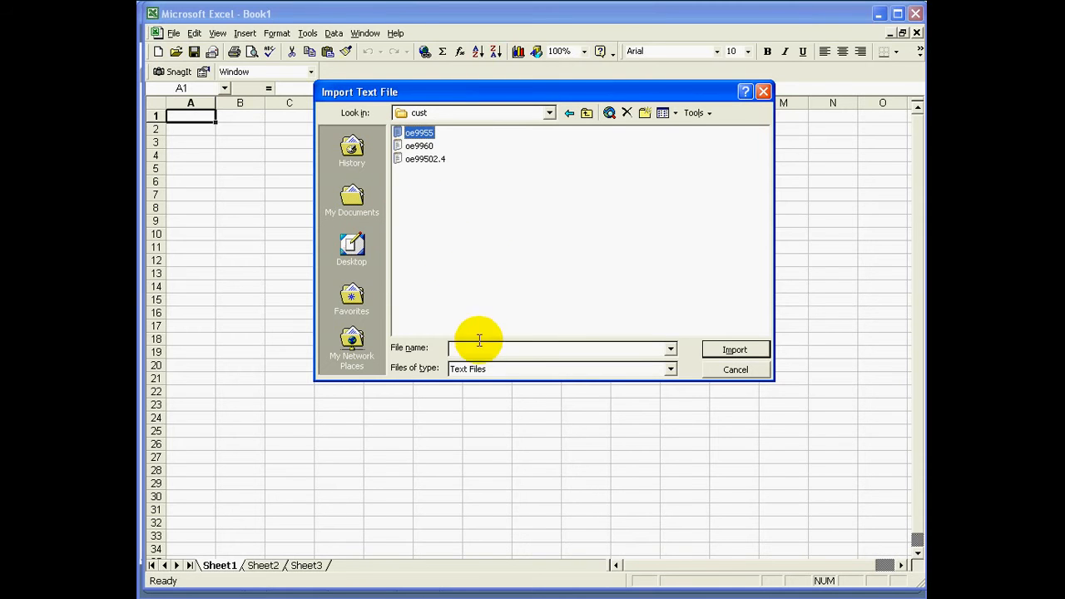
pyautogui.click(671, 369)
pyautogui.click(599, 382)
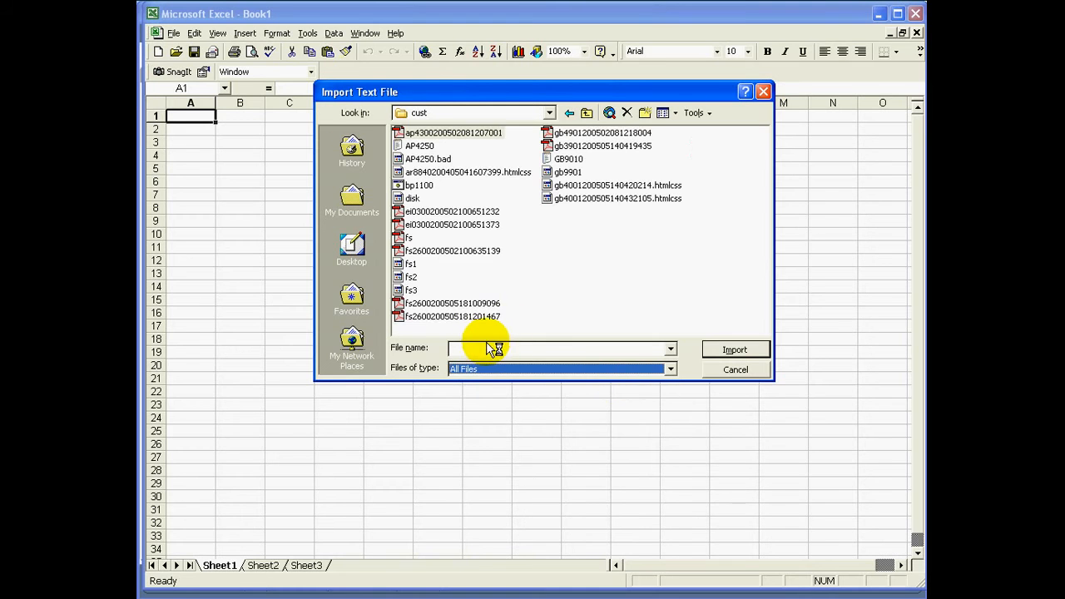
# Filter the folder by the owner's first name with a * wildcard and open the exported Products.delimited file for import.
pyautogui.click(482, 347)
pyautogui.write('Tim*')
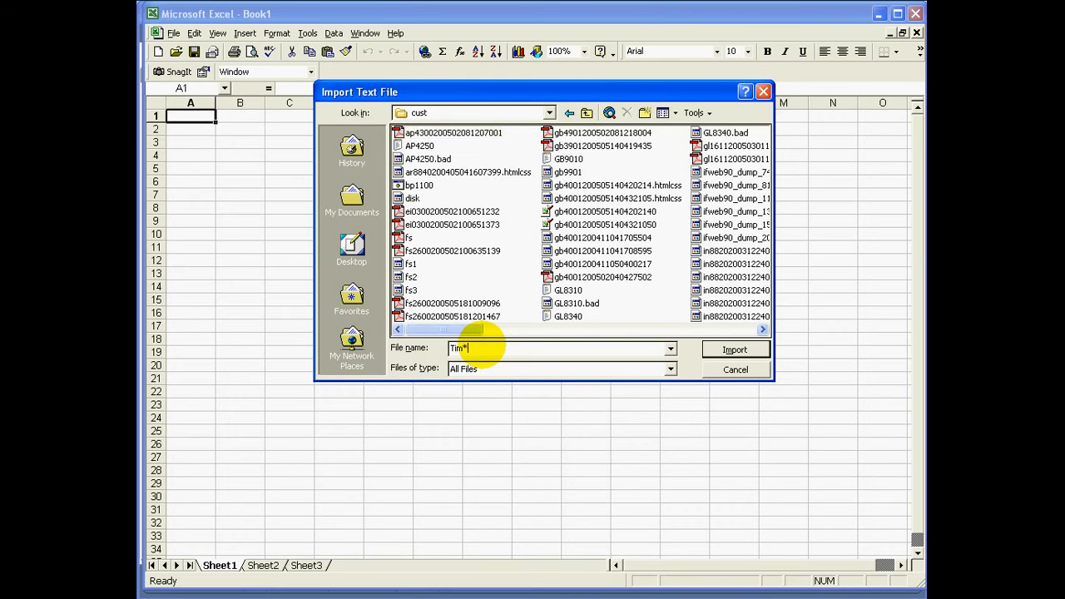
pyautogui.press('Return')
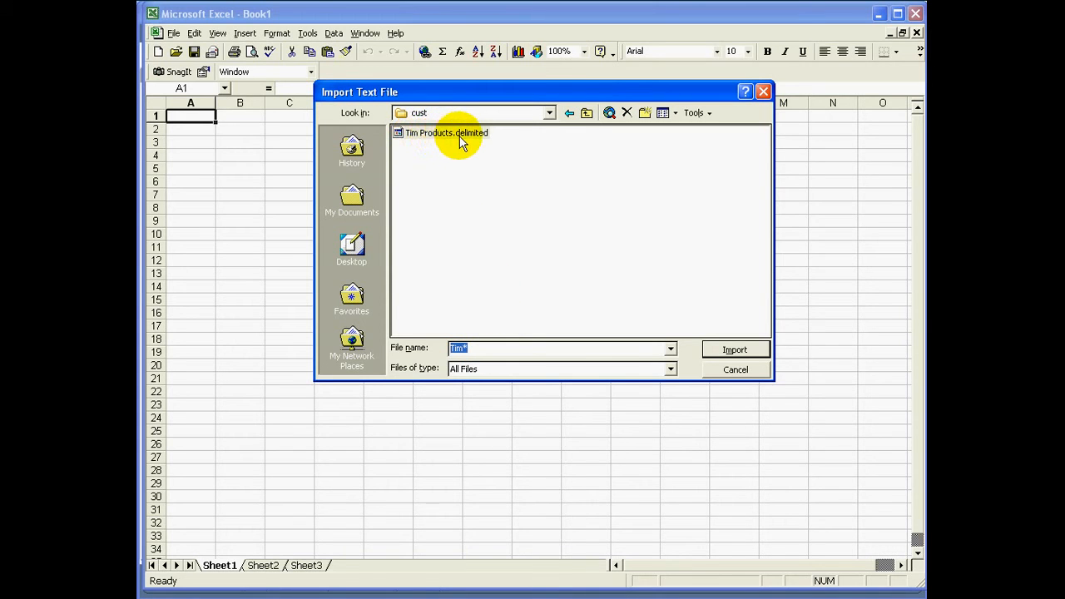
pyautogui.doubleClick(408, 138)
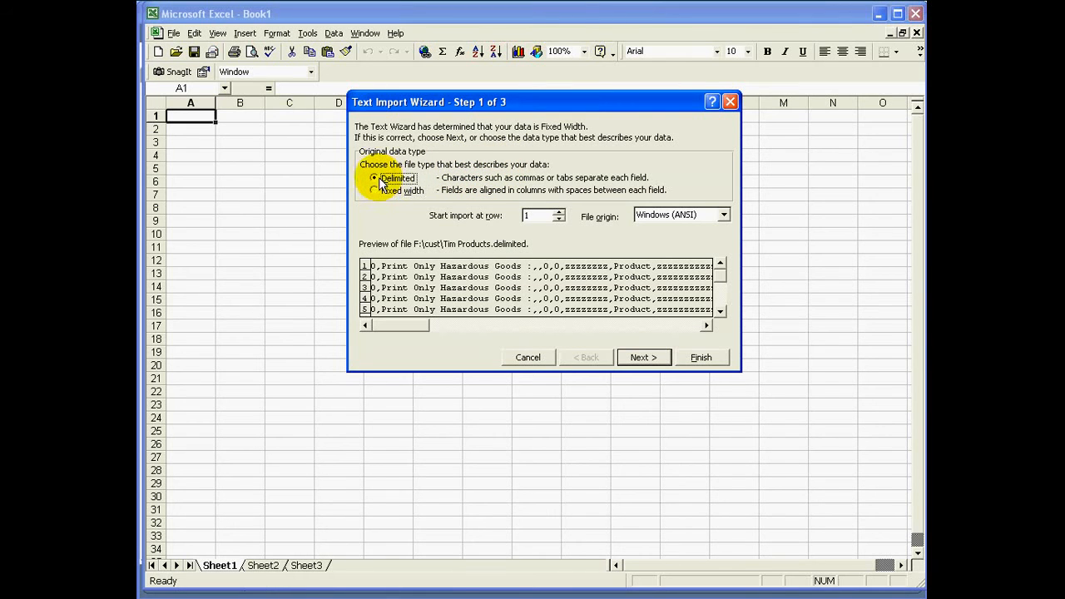
# Import the file as delimited data with Comma added as a delimiter, placing it in the existing worksheet at cell A1.
pyautogui.click(641, 358)
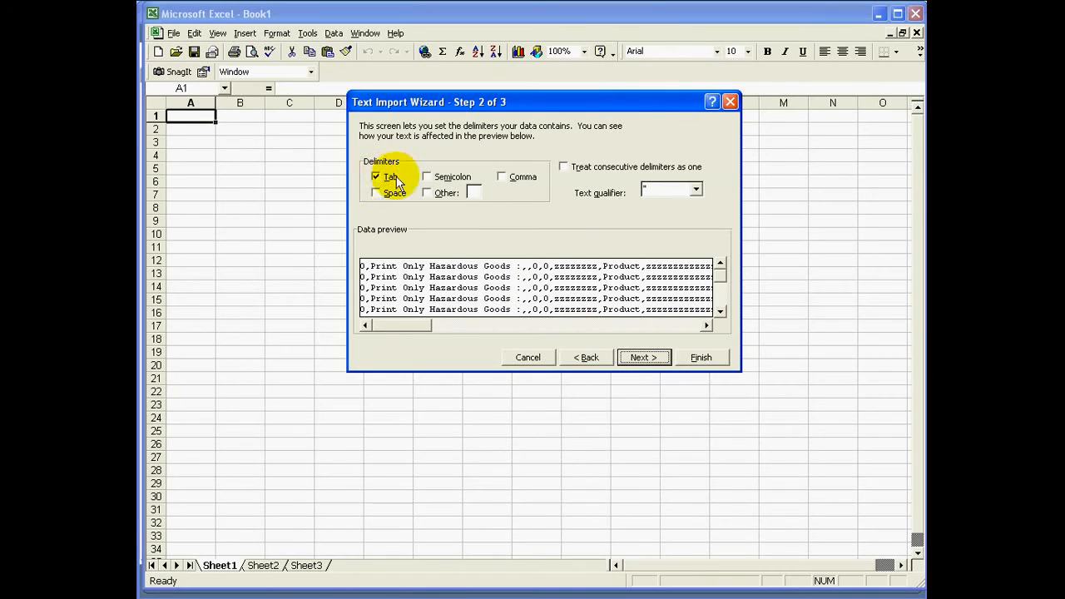
pyautogui.click(508, 176)
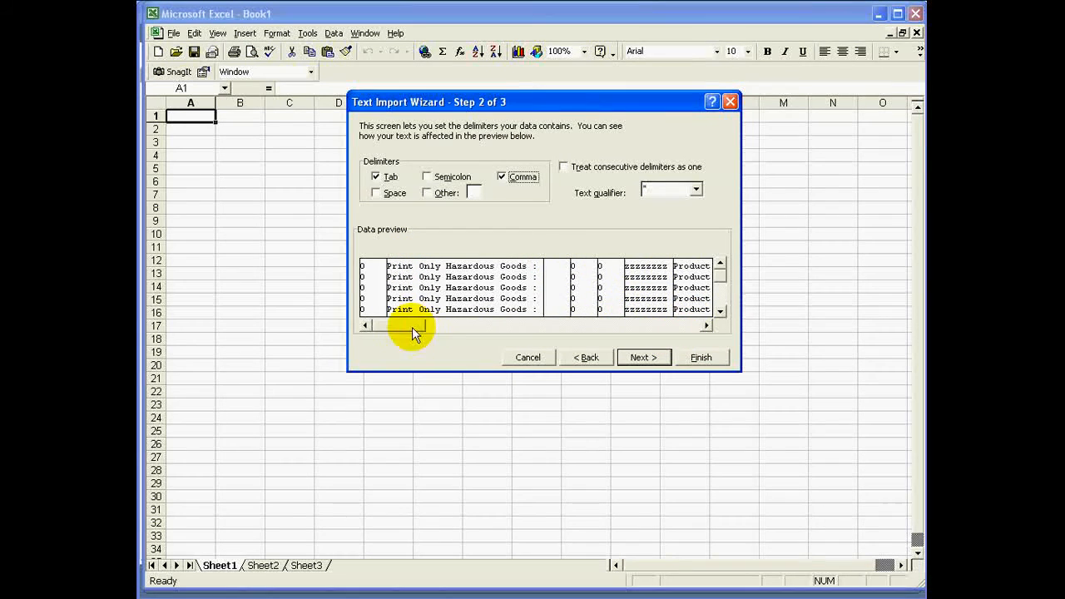
pyautogui.moveTo(492, 328); pyautogui.dragTo(531, 327)
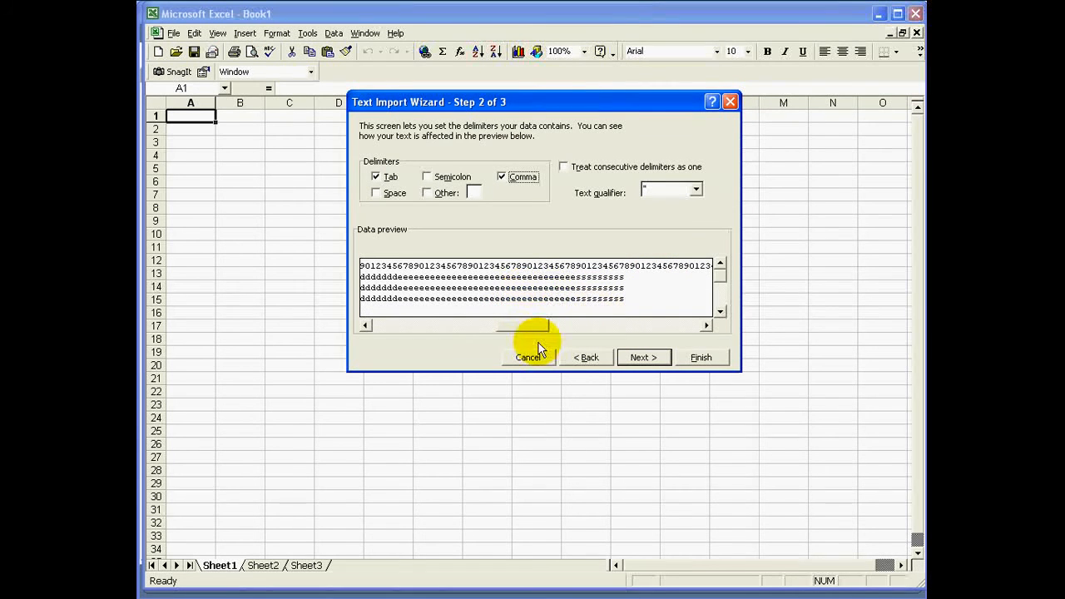
pyautogui.moveTo(528, 327); pyautogui.dragTo(408, 327)
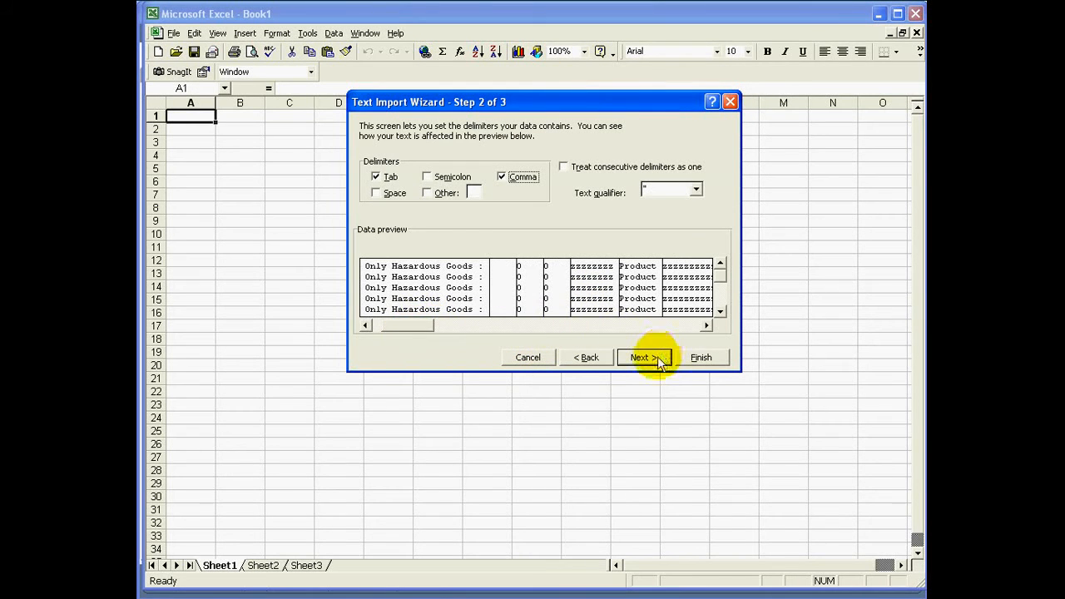
pyautogui.click(703, 357)
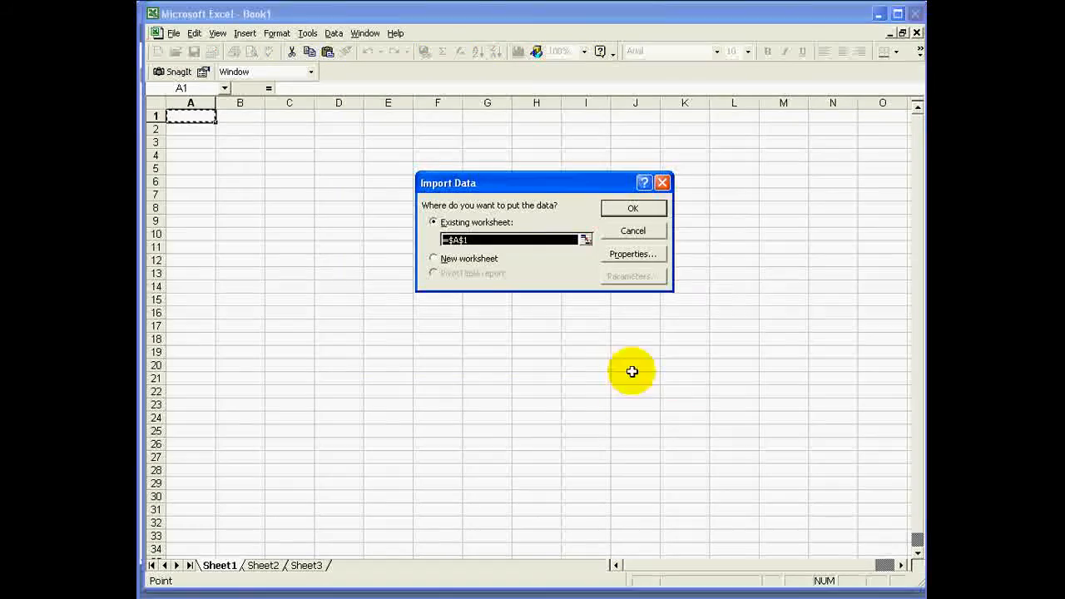
pyautogui.click(636, 208)
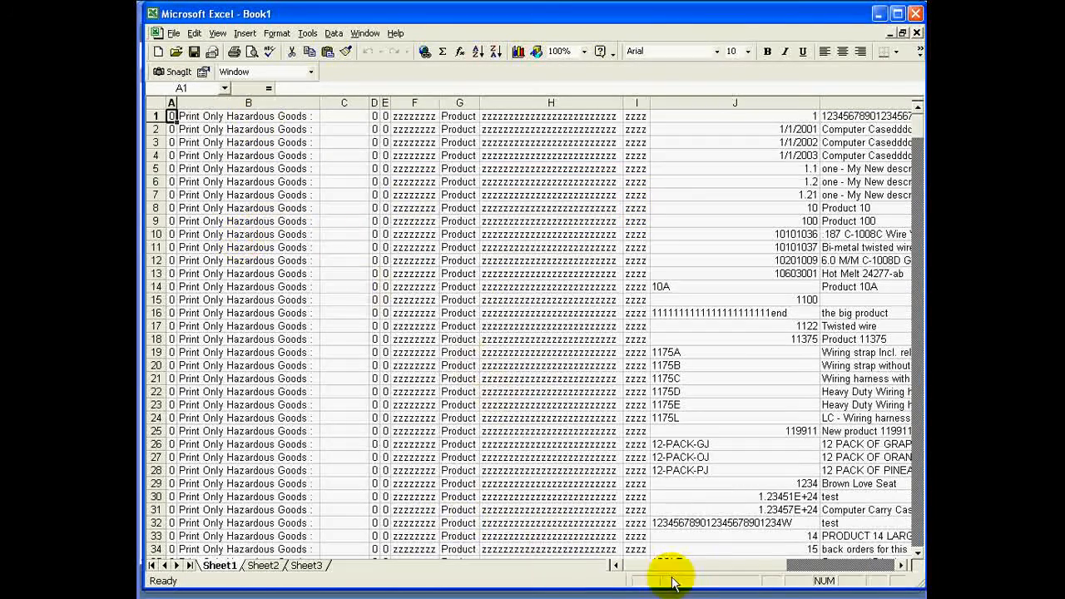
# Delete columns A through I, which hold the report's selection criteria, from the imported product data.
pyautogui.moveTo(756, 563); pyautogui.dragTo(820, 578)
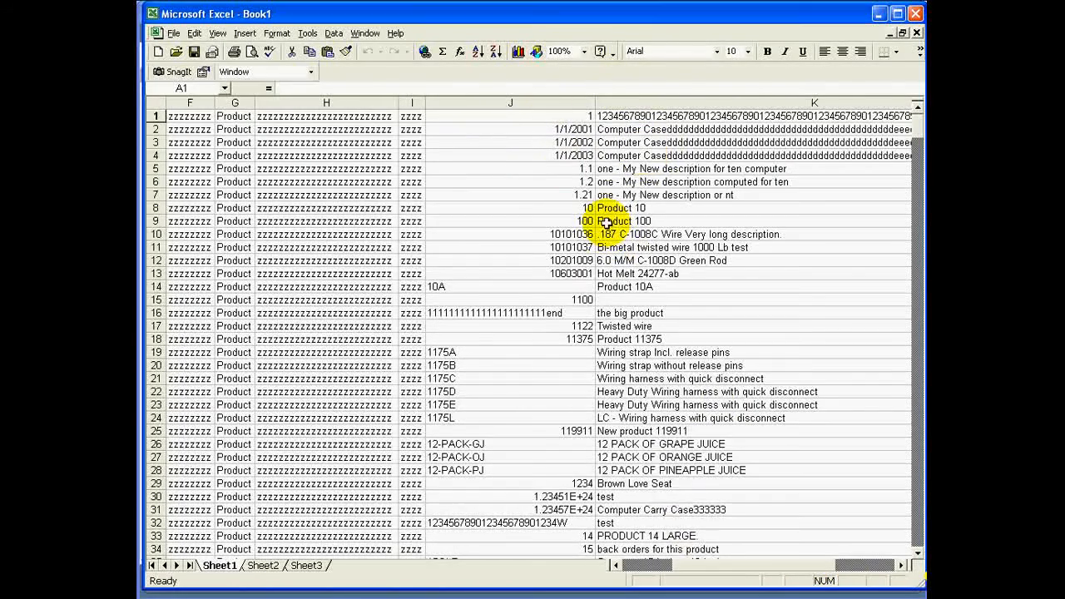
pyautogui.moveTo(665, 566); pyautogui.dragTo(670, 579)
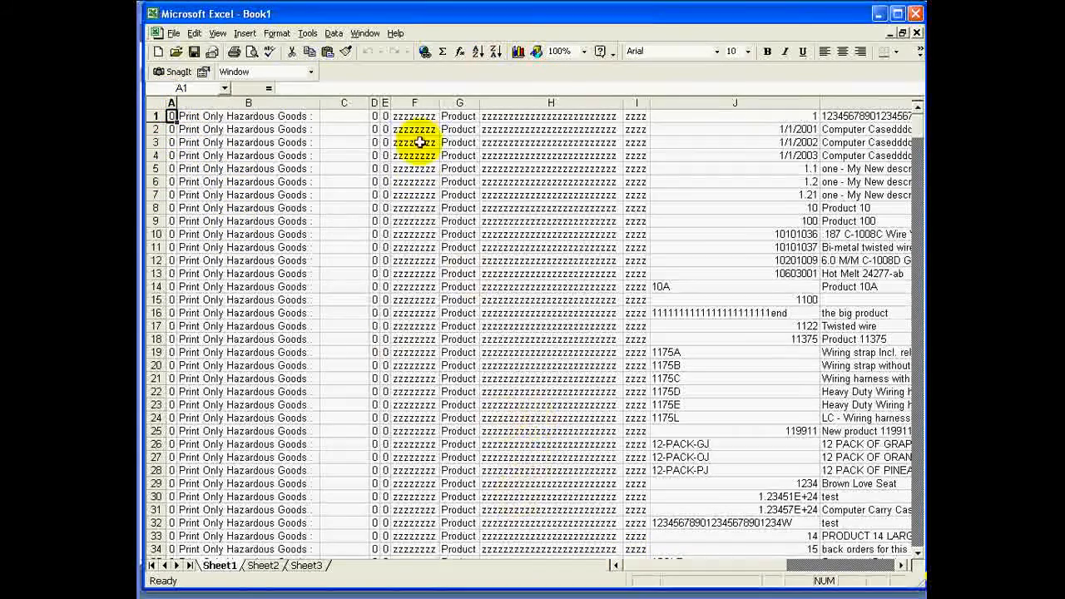
pyautogui.click(171, 103)
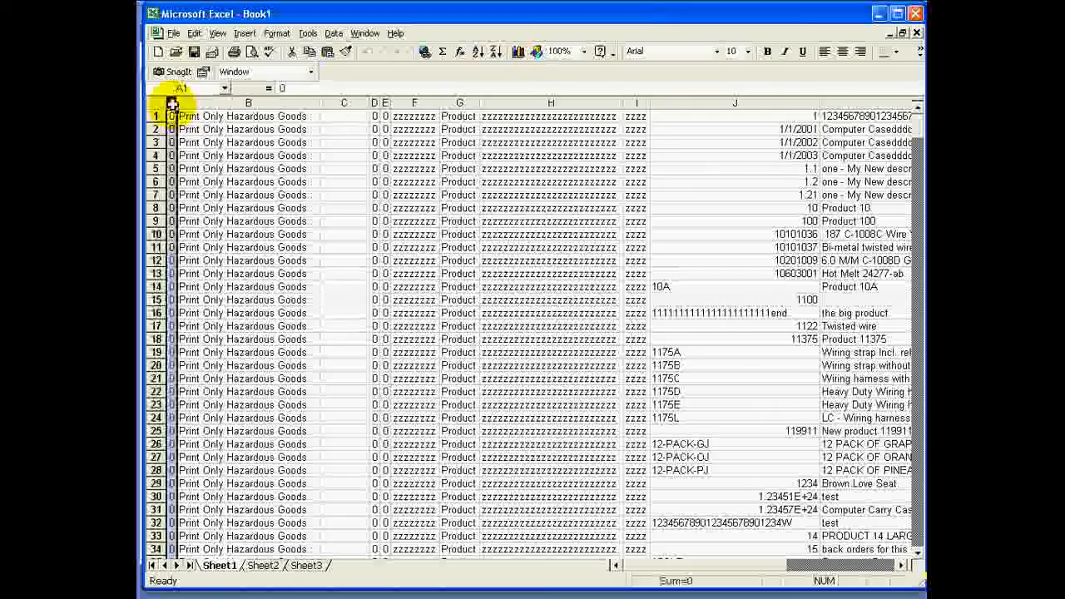
pyautogui.keyDown('shift'); pyautogui.click(634, 102); pyautogui.keyUp('shift')
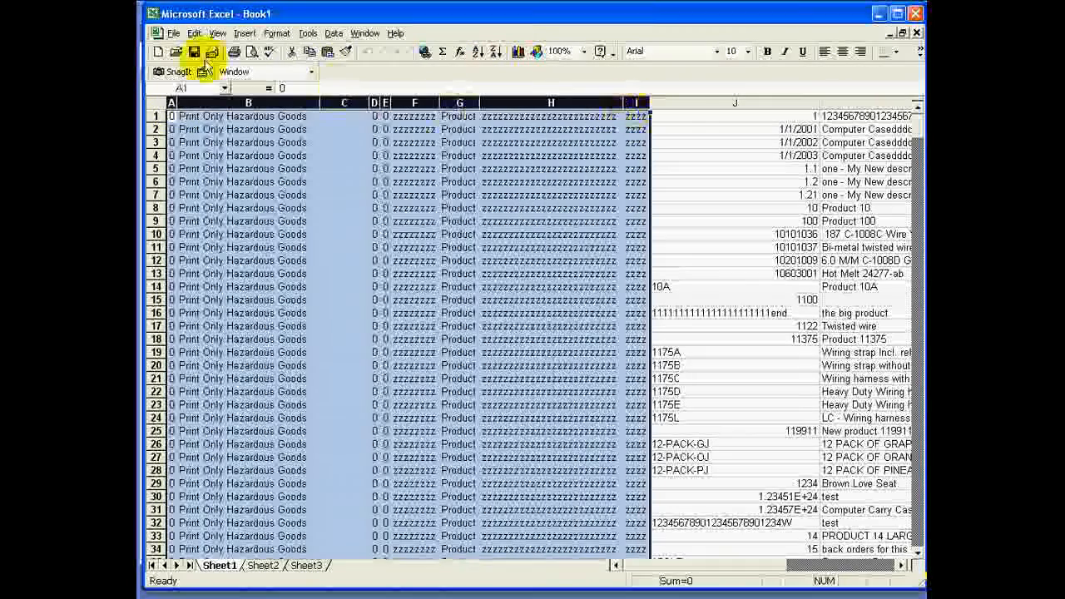
pyautogui.click(194, 33)
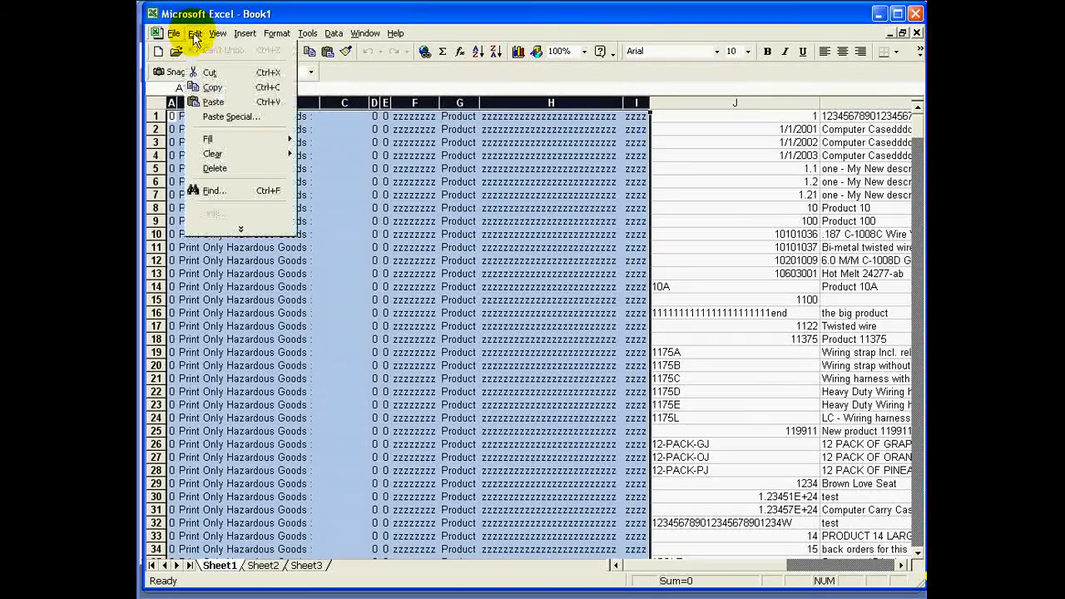
pyautogui.click(214, 168)
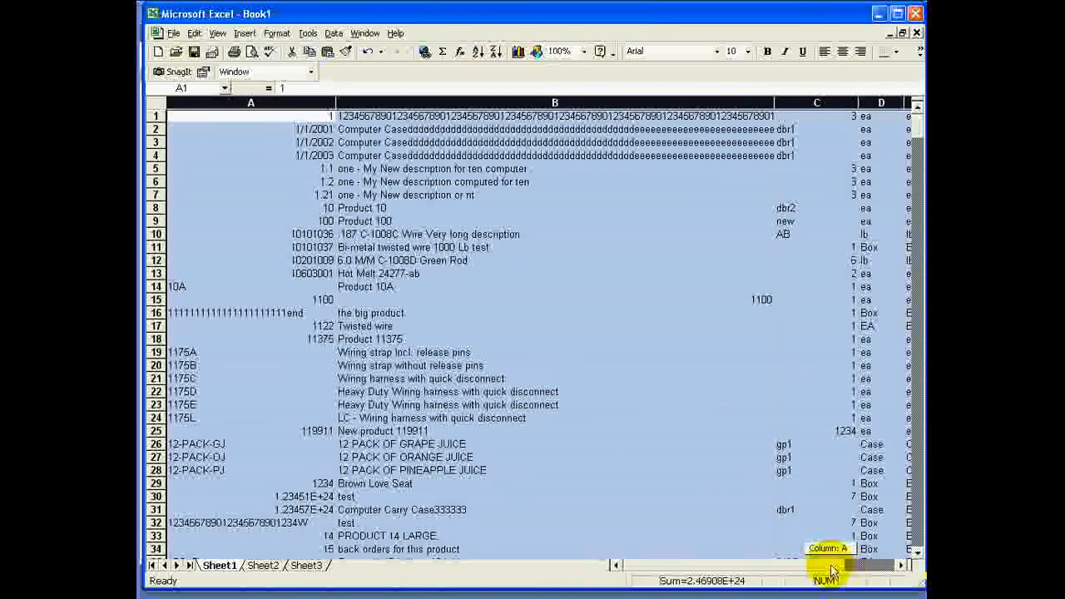
# Review the remaining product data across columns A through L, including the product codes and descriptions in the first rows.
pyautogui.click(857, 567)
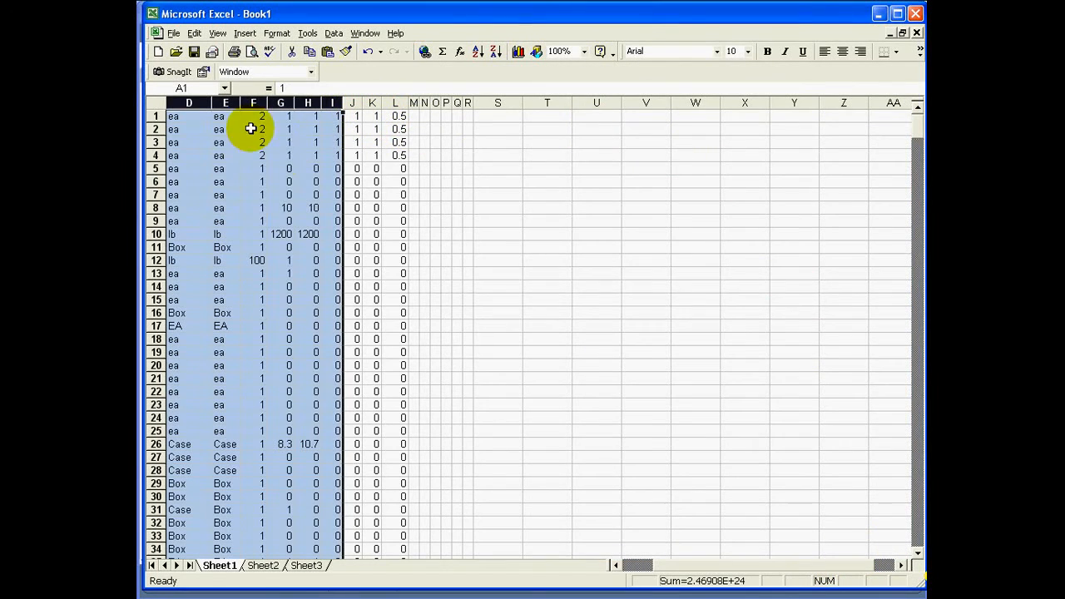
pyautogui.moveTo(629, 566); pyautogui.dragTo(650, 574)
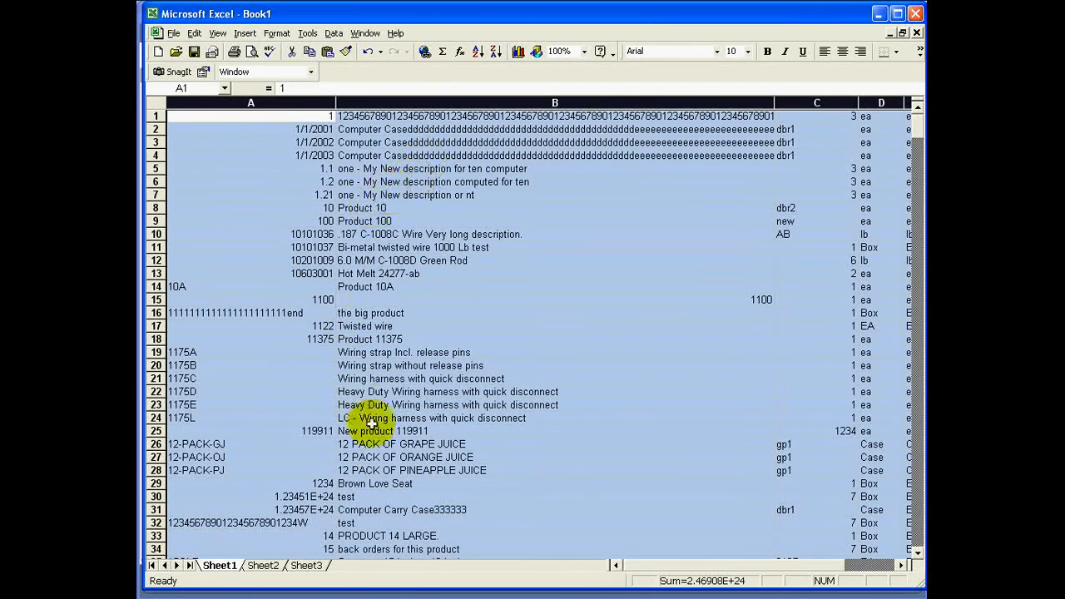
pyautogui.moveTo(639, 569); pyautogui.dragTo(705, 571)
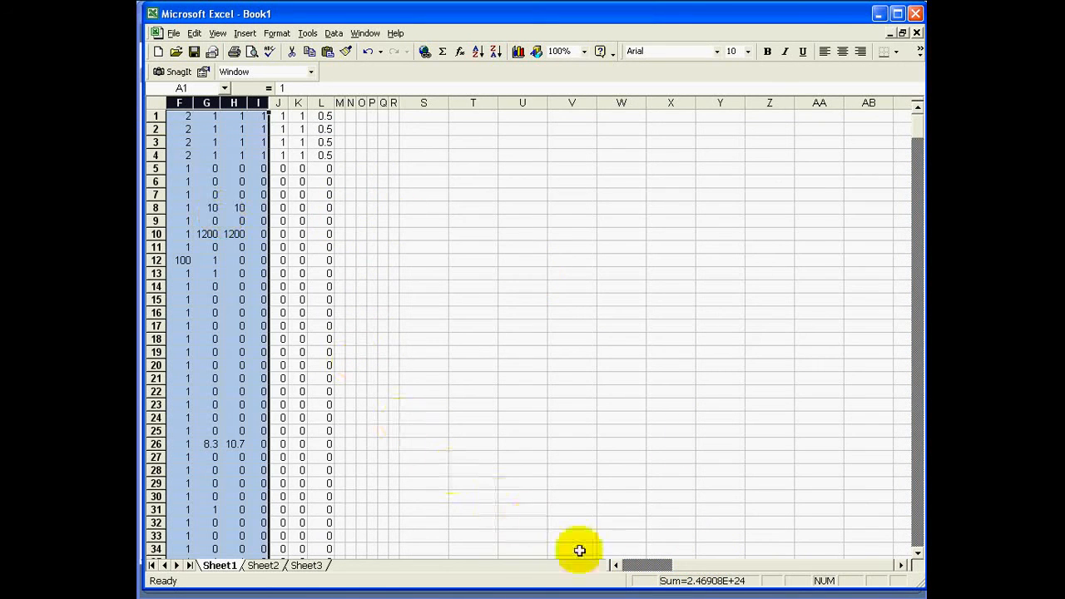
pyautogui.moveTo(664, 572); pyautogui.dragTo(659, 571)
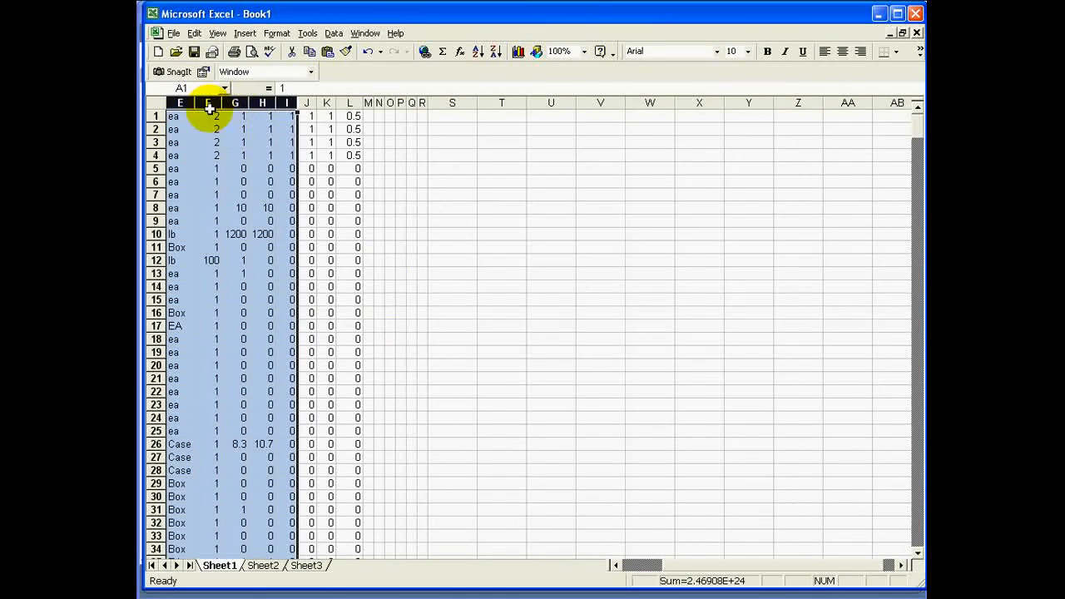
pyautogui.click(616, 565)
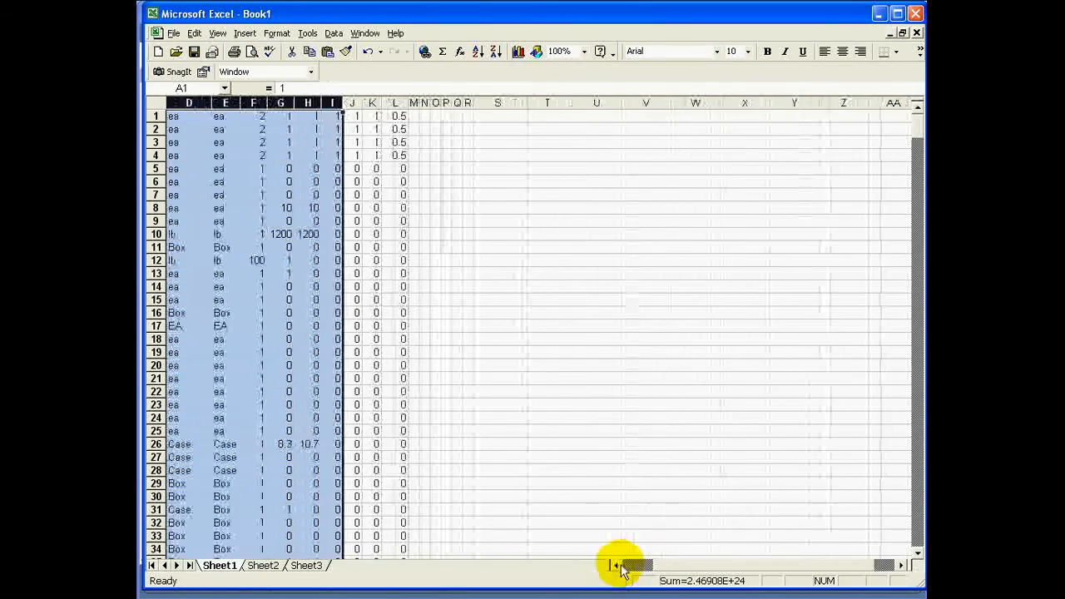
pyautogui.click(615, 565)
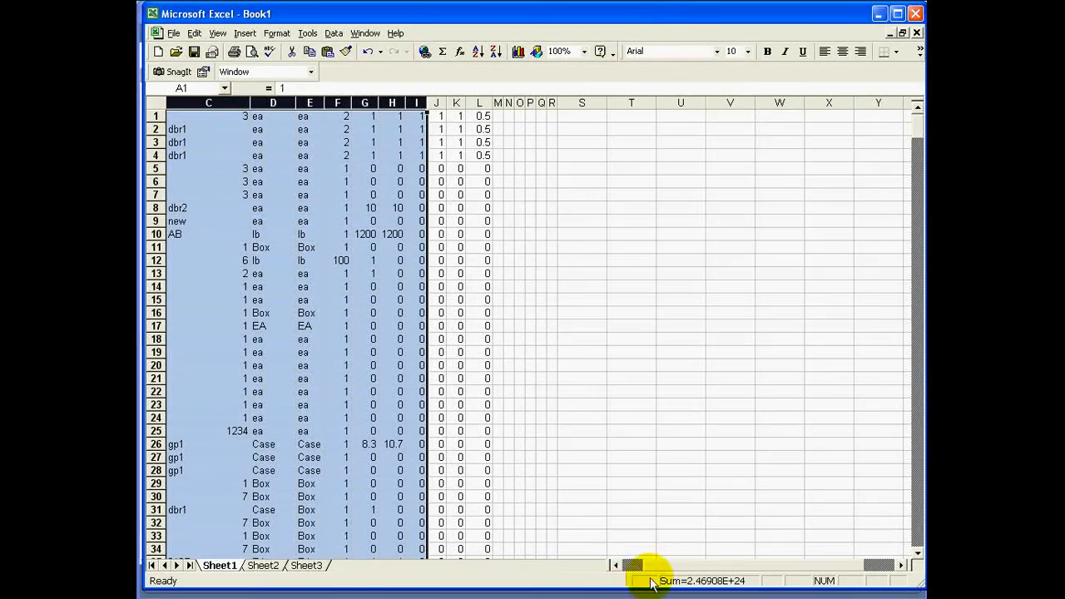
pyautogui.moveTo(651, 569); pyautogui.dragTo(641, 569)
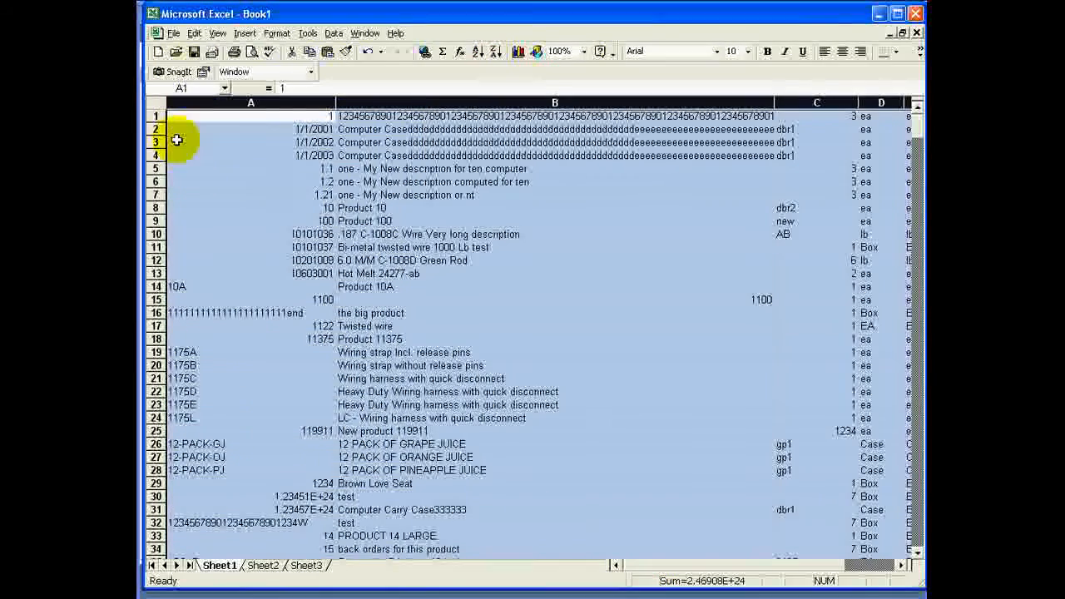
pyautogui.moveTo(175, 137); pyautogui.dragTo(346, 132)
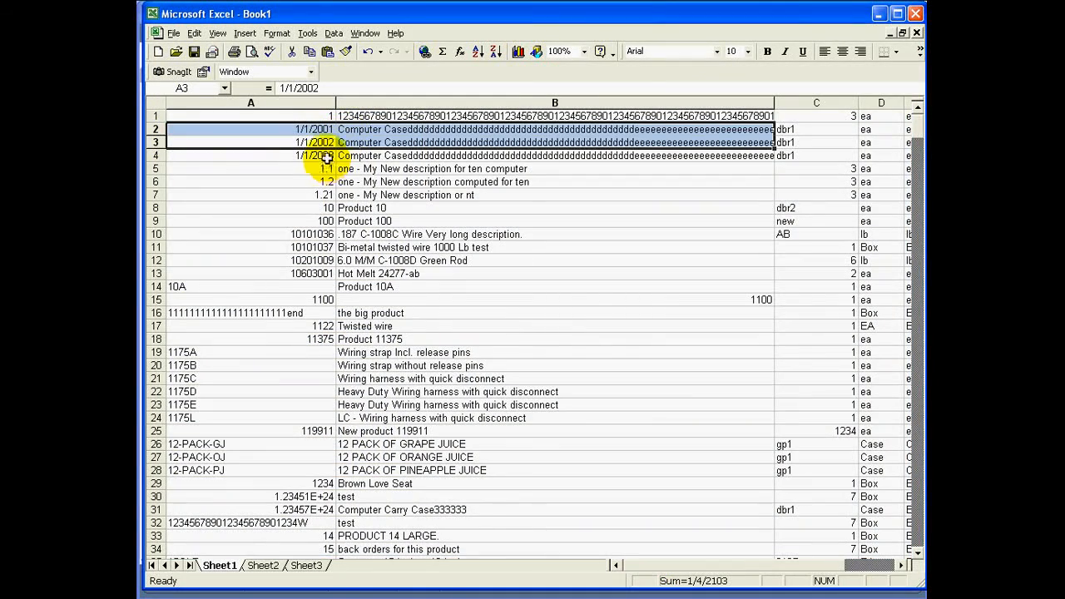